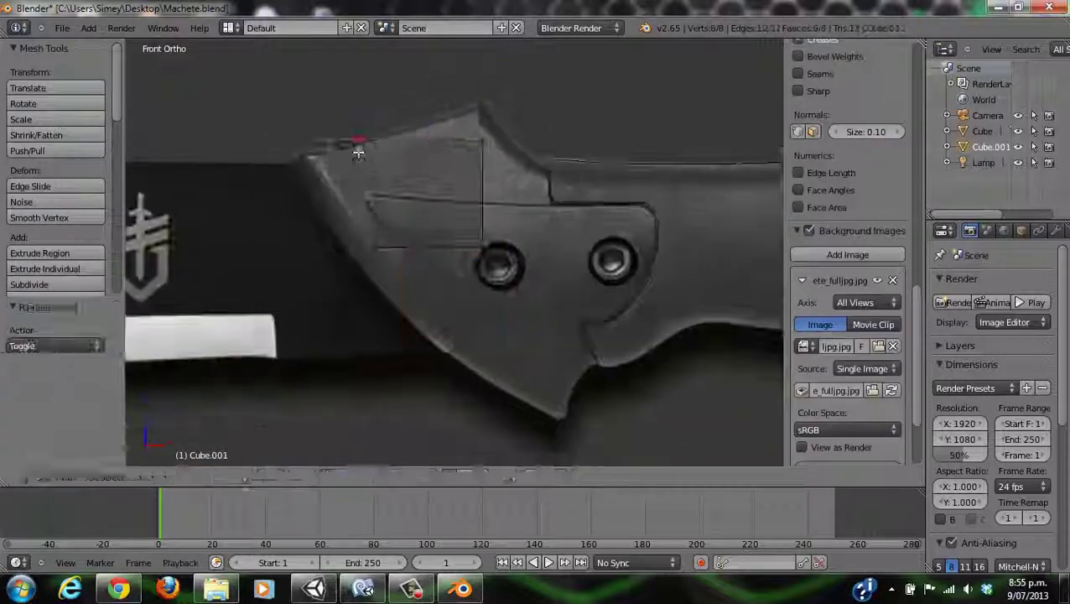
# Step: Add two edge loops across the guard mesh
pyautogui.press('a')
pyautogui.press('a')
pyautogui.press('a')
pyautogui.hotkey('ctrl', 'r')
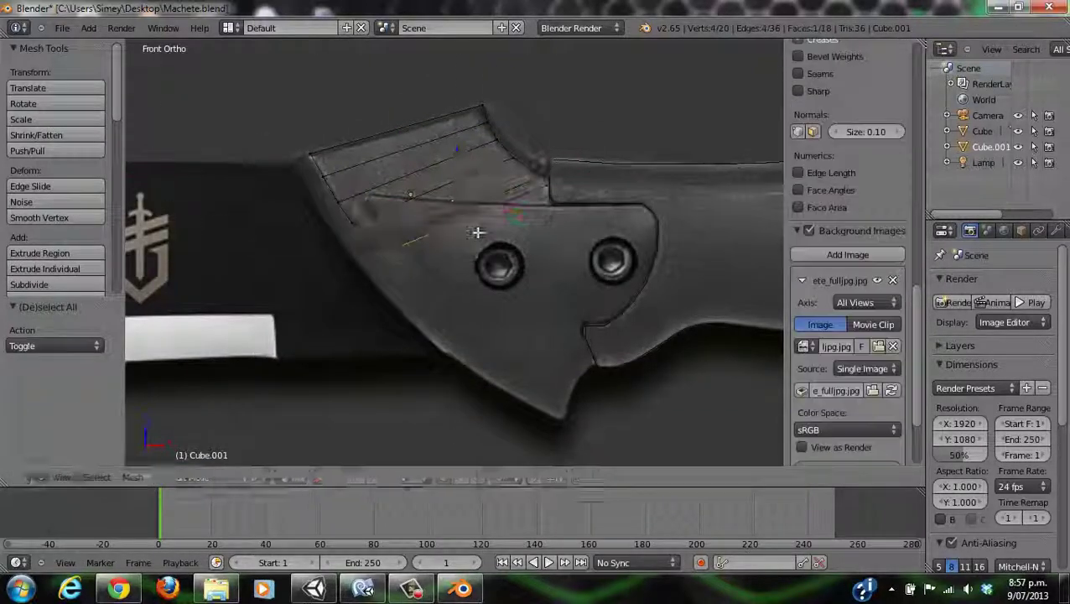
pyautogui.click(523, 232)
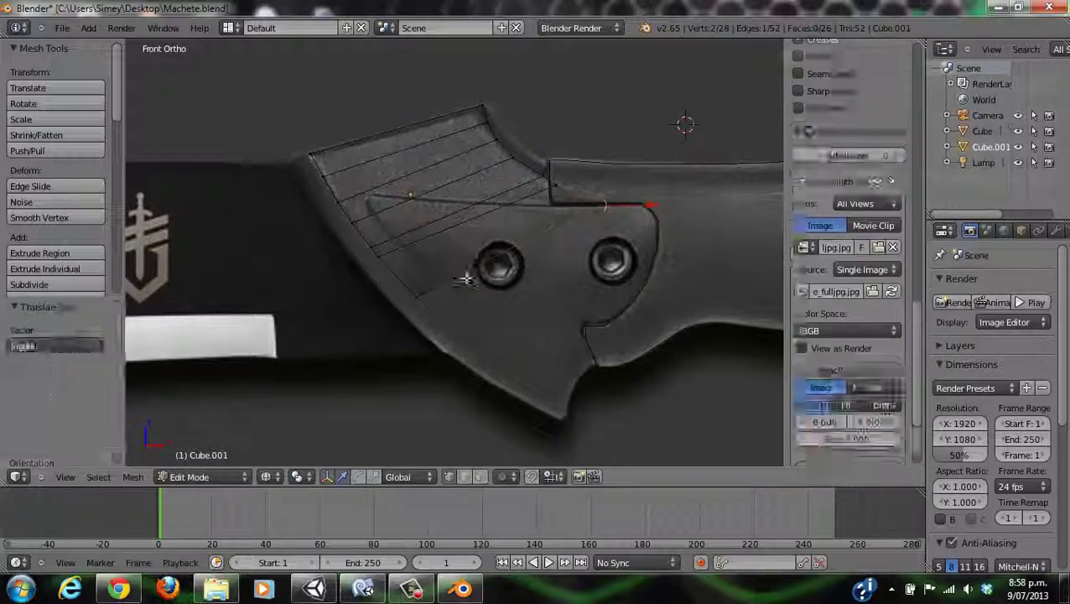
pyautogui.hotkey('ctrl', 'r')
pyautogui.click(592, 215)
pyautogui.press('a')
pyautogui.click(696, 216)
# Step: Scale the selected guard vertices down along the Y axis
pyautogui.keyDown('shift'); pyautogui.moveTo(696, 216); pyautogui.dragTo(662, 210, button='middle'); pyautogui.keyUp('shift')
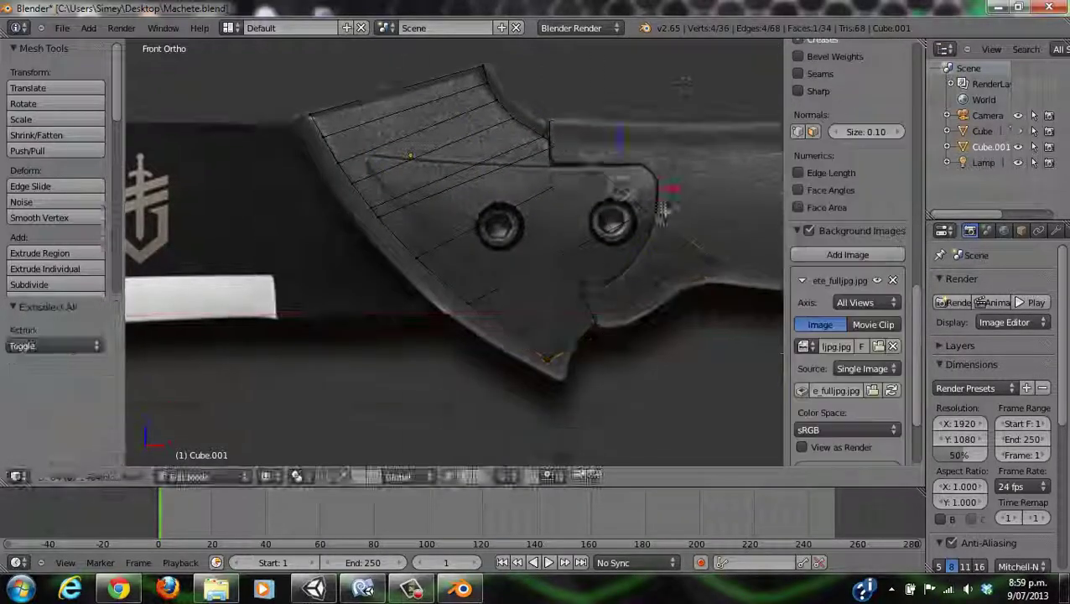
pyautogui.keyDown('shift'); pyautogui.scroll(-1, 604, 277); pyautogui.keyUp('shift')
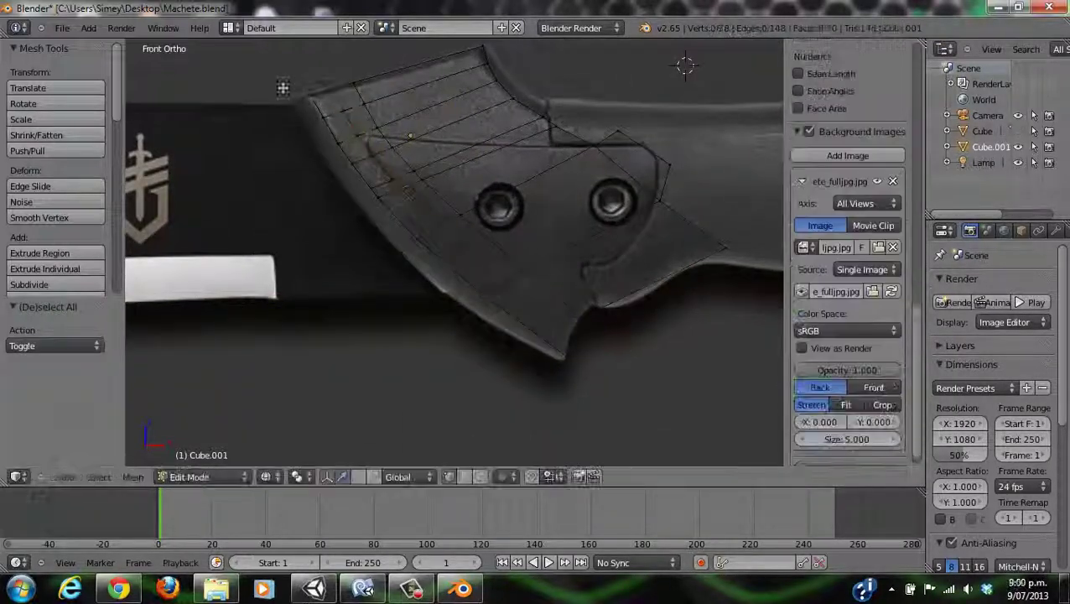
pyautogui.scroll(2, 520, 139)
pyautogui.moveTo(616, 172); pyautogui.dragTo(507, 231, button='middle')
pyautogui.scroll(4, 447, 406)
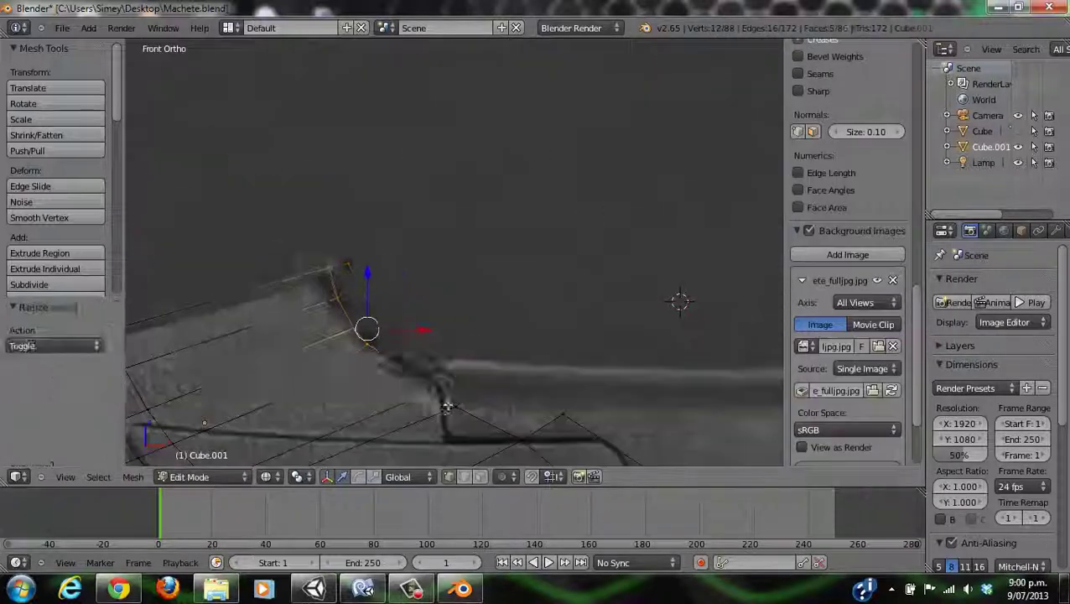
pyautogui.press('s')
pyautogui.press('y')
pyautogui.click(561, 310)
# Step: Select the edge at the guard's upper tip
pyautogui.scroll(-2, 548, 175)
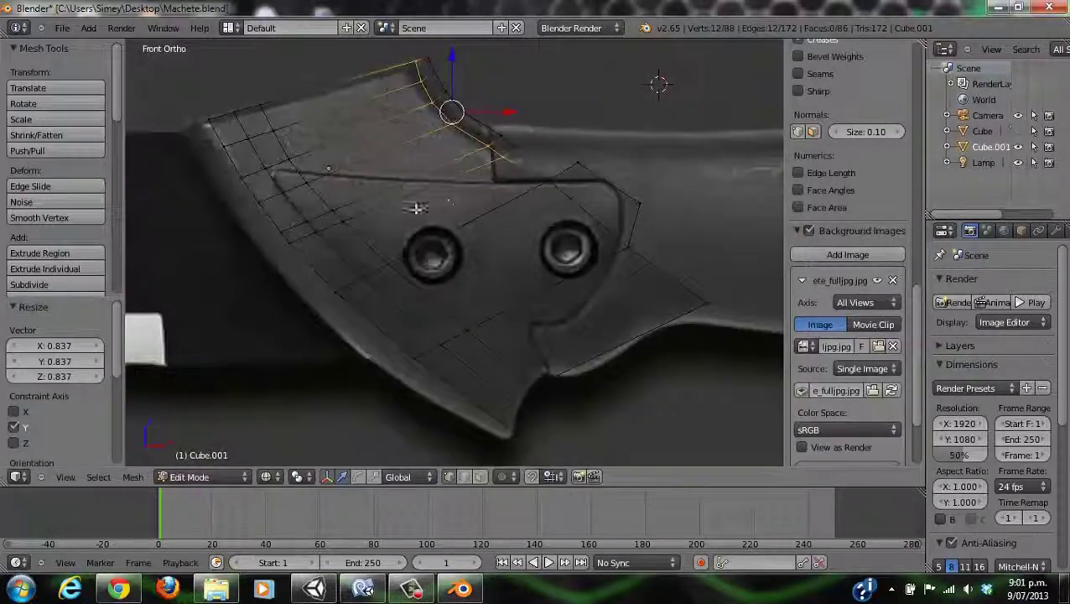
pyautogui.press('a')
pyautogui.rightClick(683, 208)
pyautogui.keyDown('shift'); pyautogui.moveTo(594, 166); pyautogui.dragTo(595, 146, button='middle'); pyautogui.keyUp('shift')
# Step: Move the guard tip edge along Z, finish the blade and handle, and render the machete
pyautogui.press('g')
pyautogui.press('z')
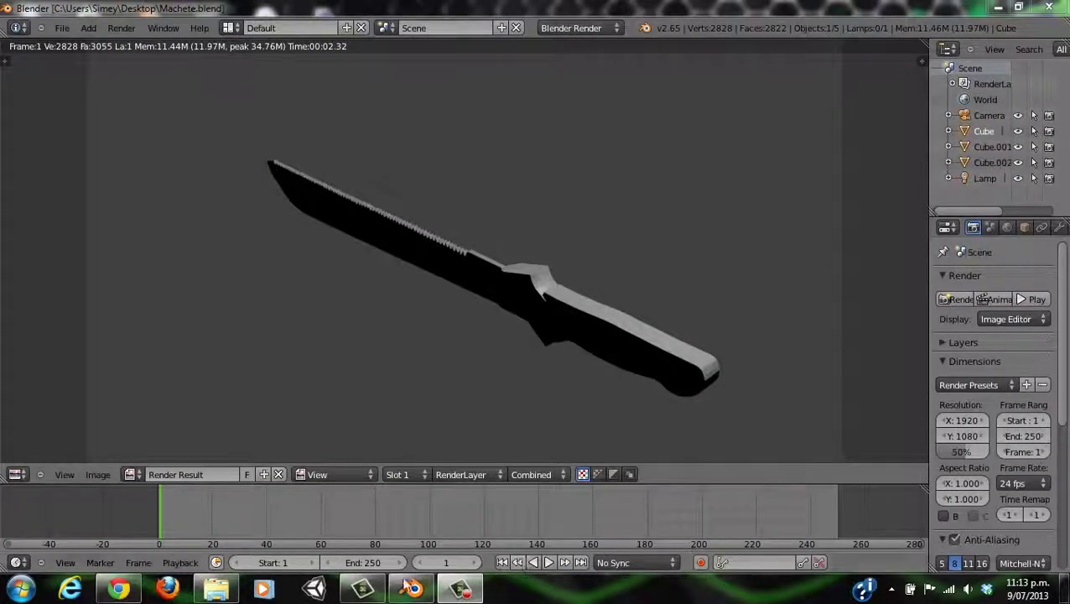
pyautogui.click(459, 590)
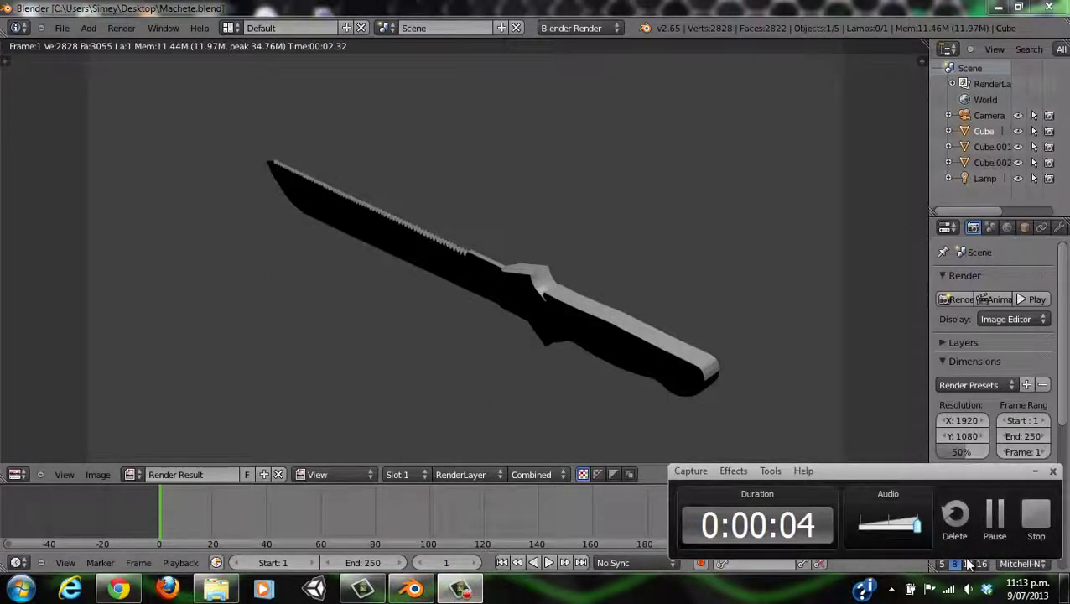